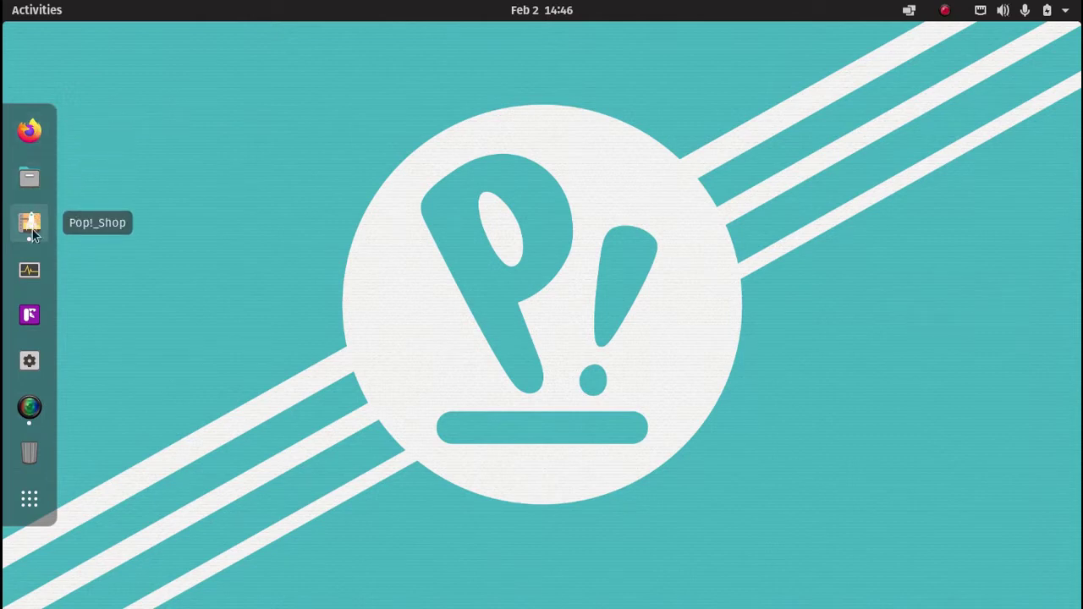
Step: Search Pop!_Shop for "gnome tweaks", open the GNOME Tweaks page, and minimize the shop window
click(28, 501)
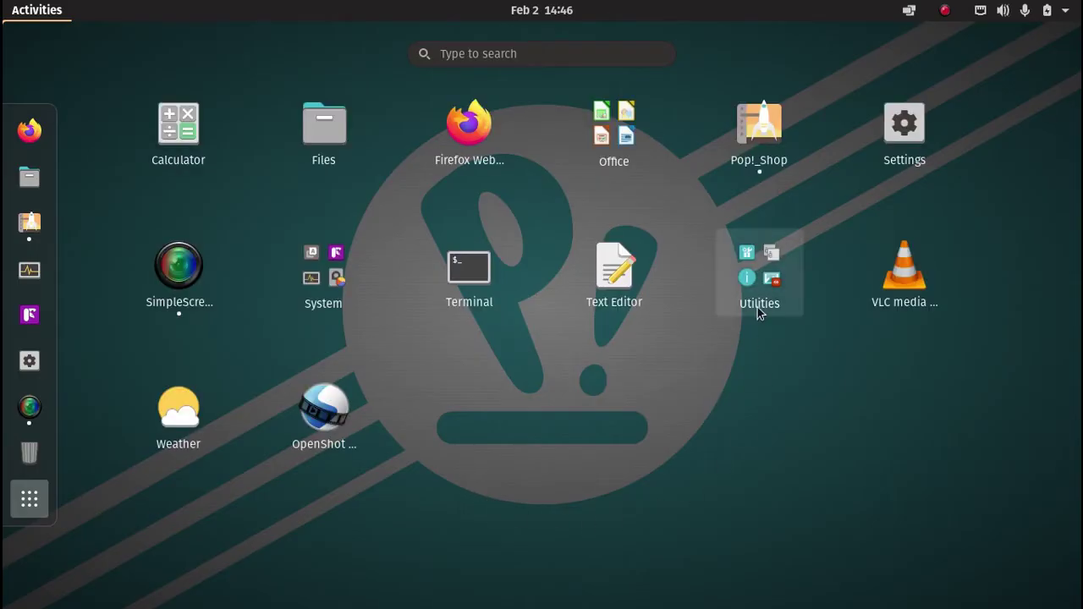
click(759, 127)
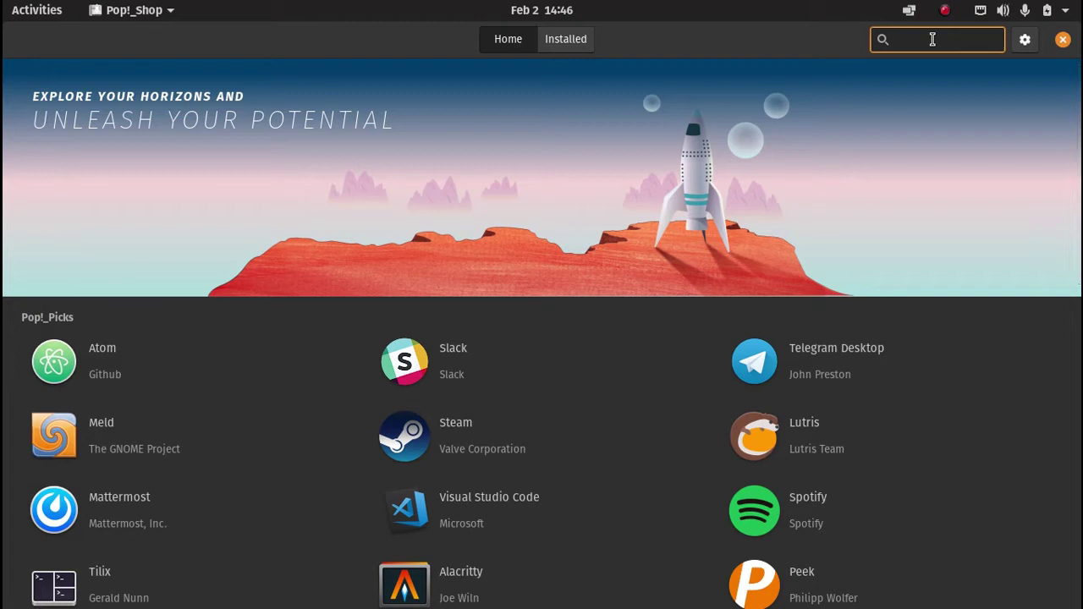
text(gnome)
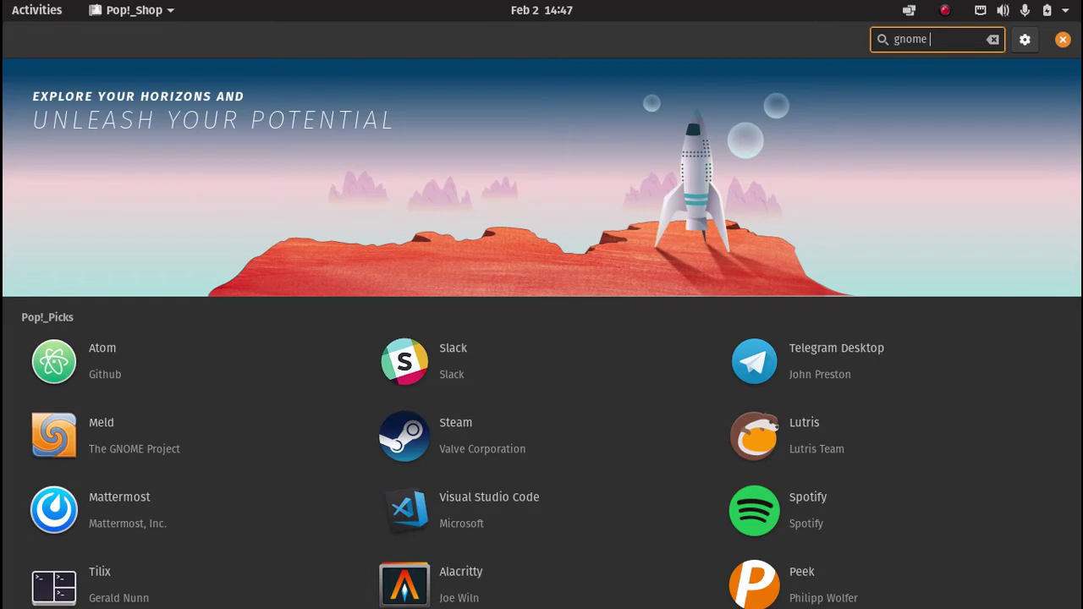
text( twea)
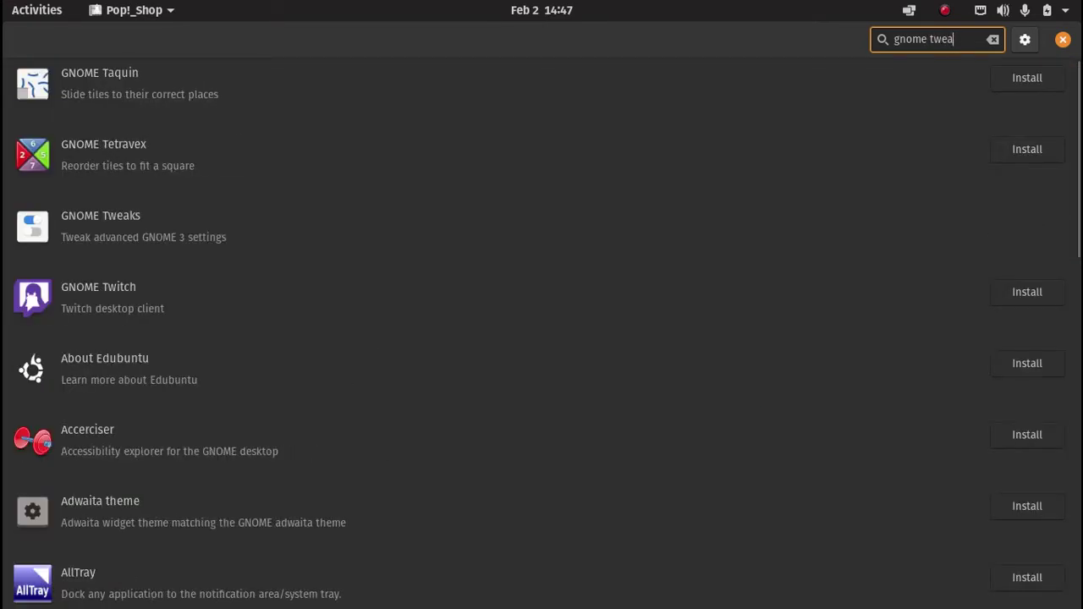
text(ks)
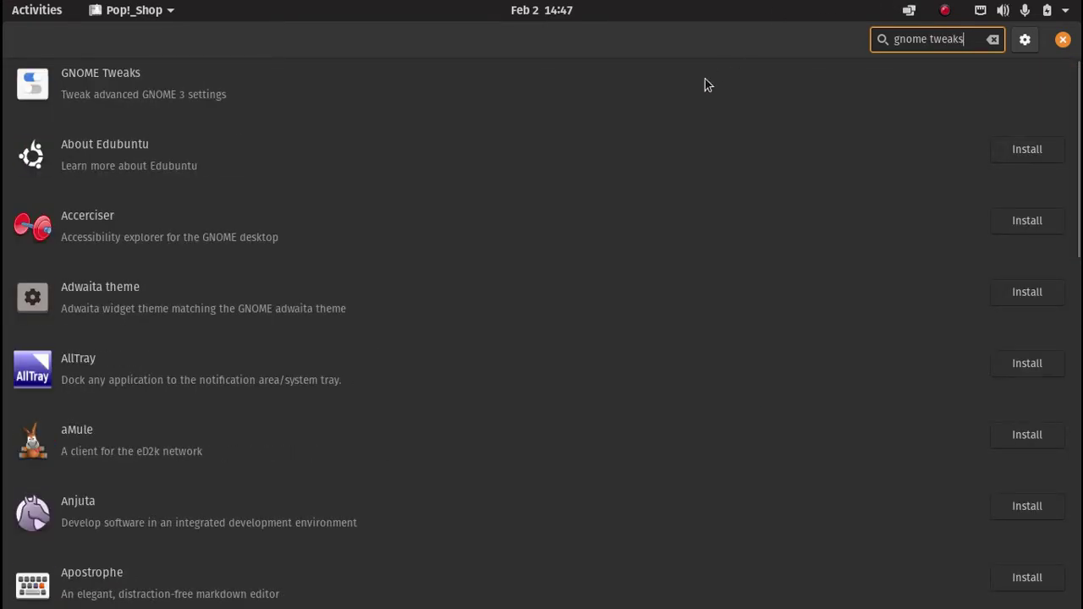
click(308, 82)
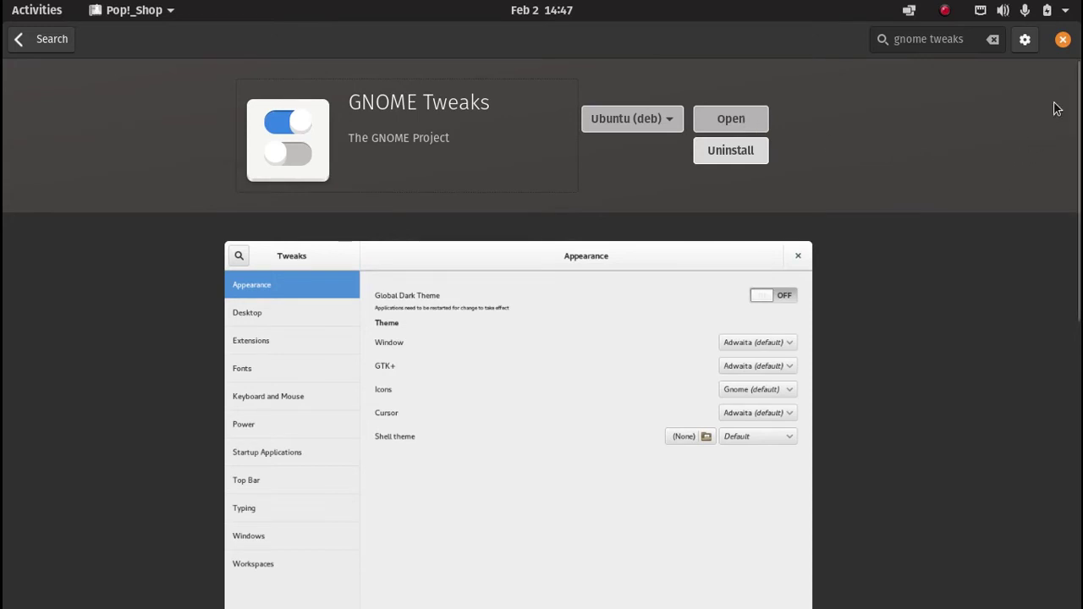
right_click(785, 49)
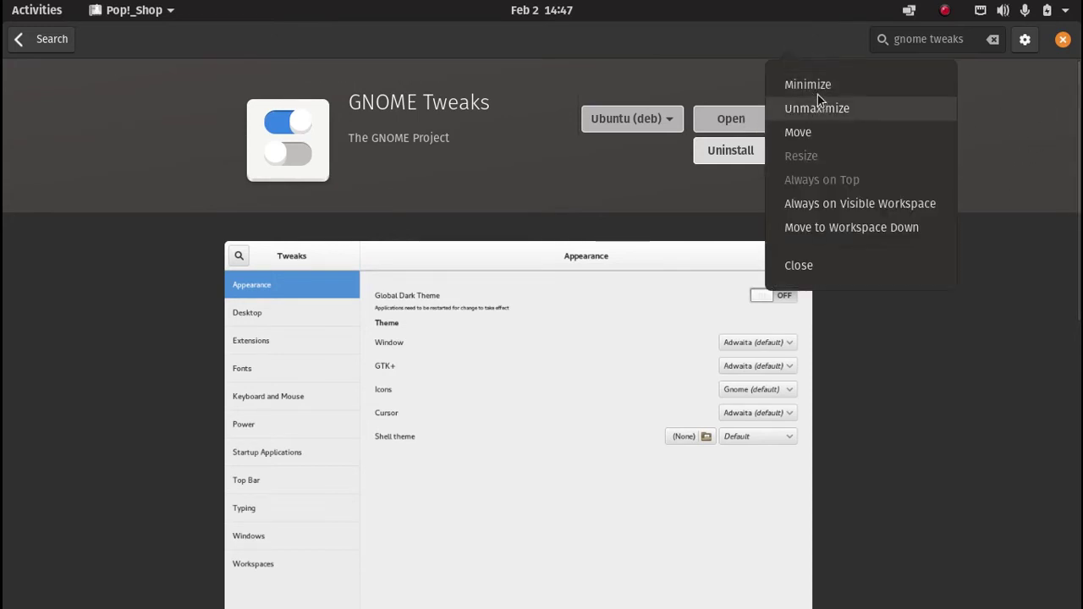
click(818, 86)
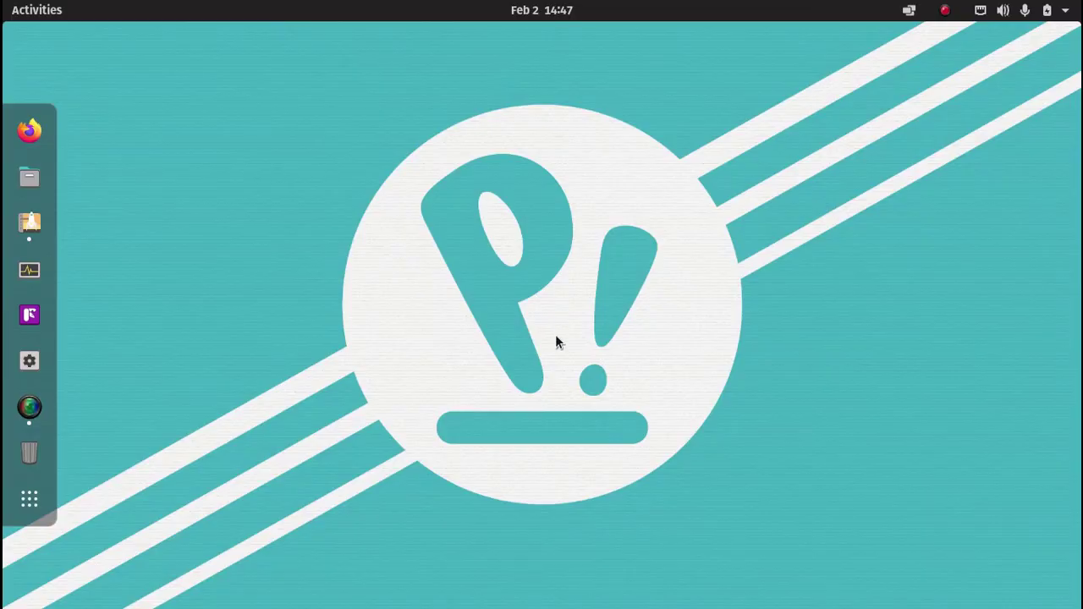
Step: Launch Tweaks from the Utilities app folder and turn off Animations in the General settings
click(23, 509)
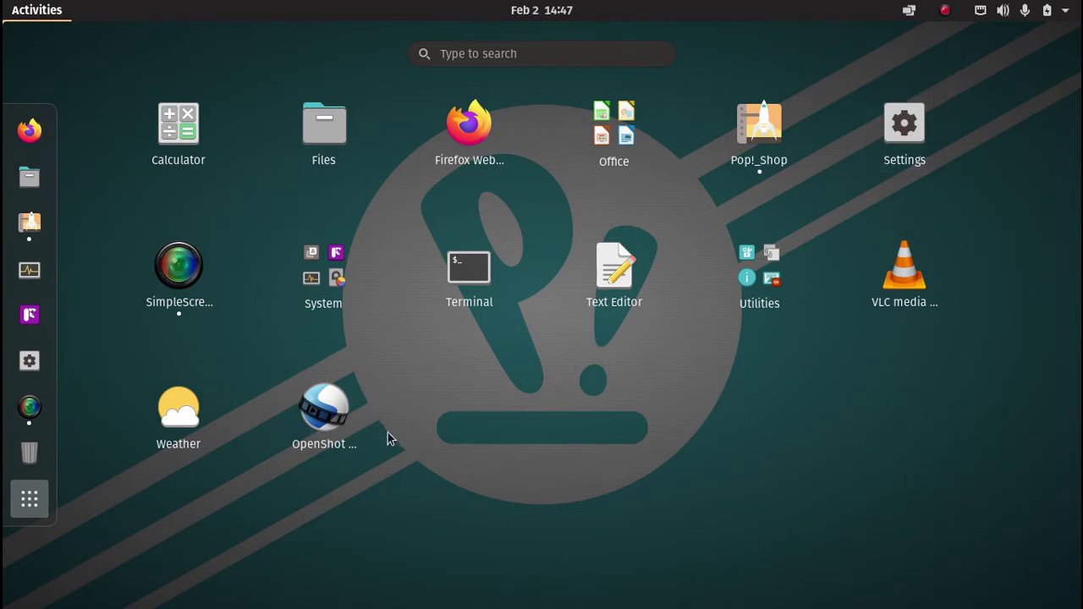
click(313, 279)
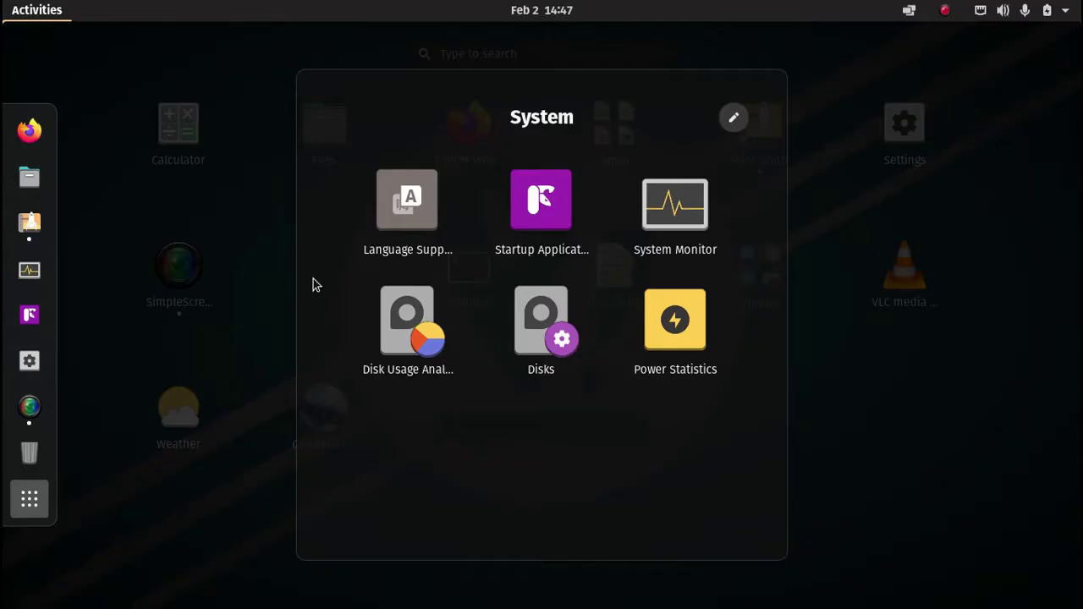
click(909, 490)
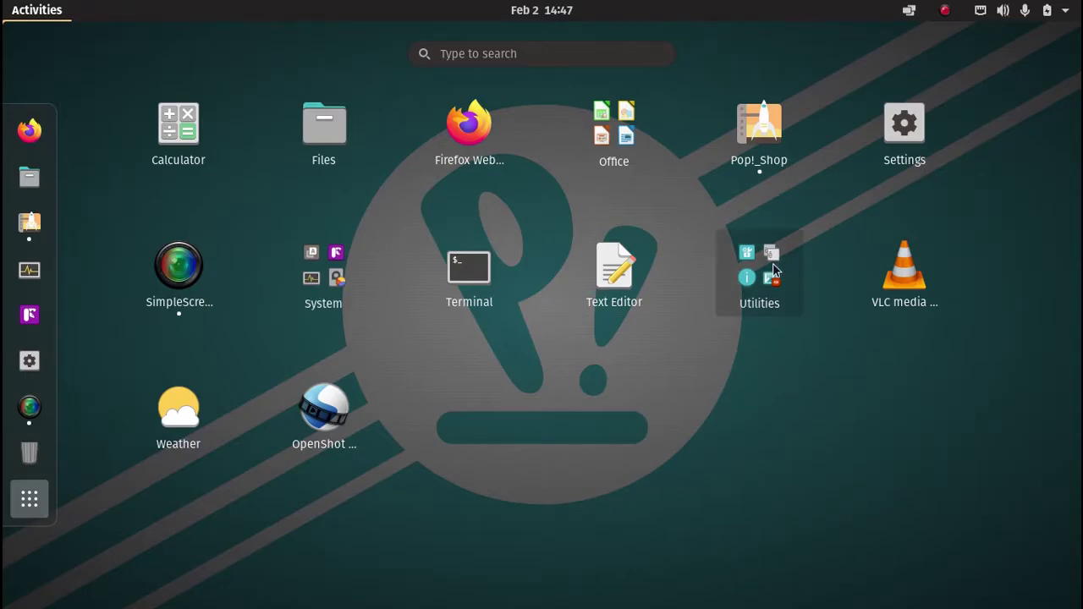
click(766, 279)
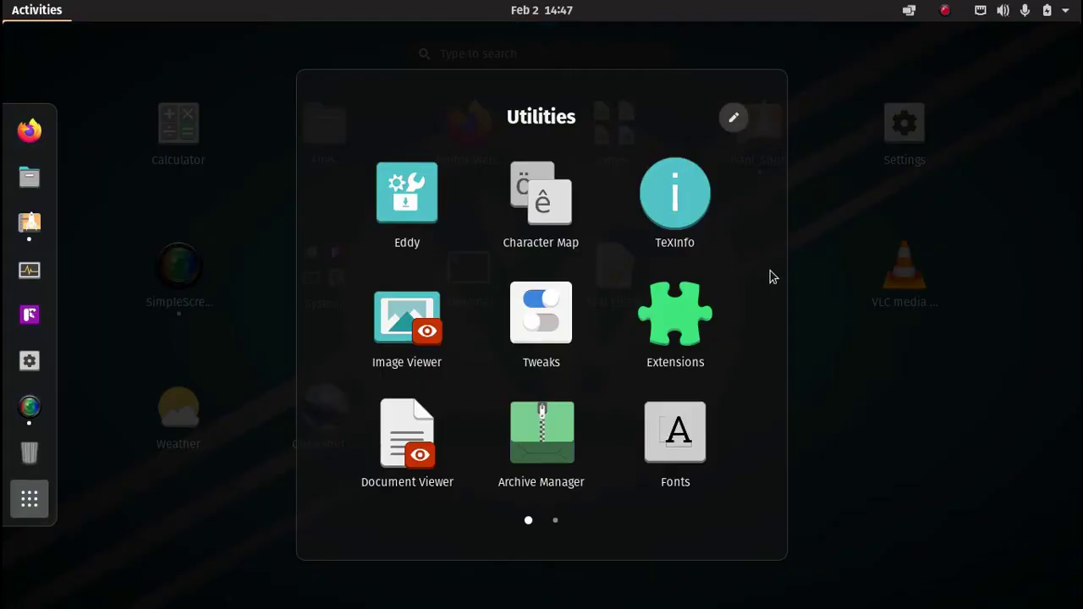
click(533, 314)
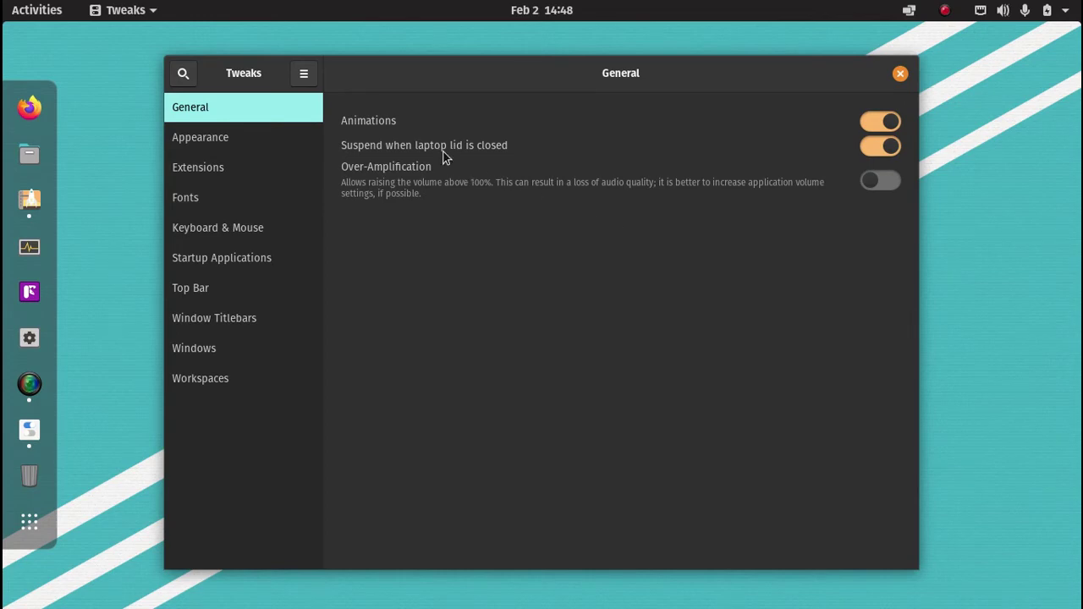
click(867, 125)
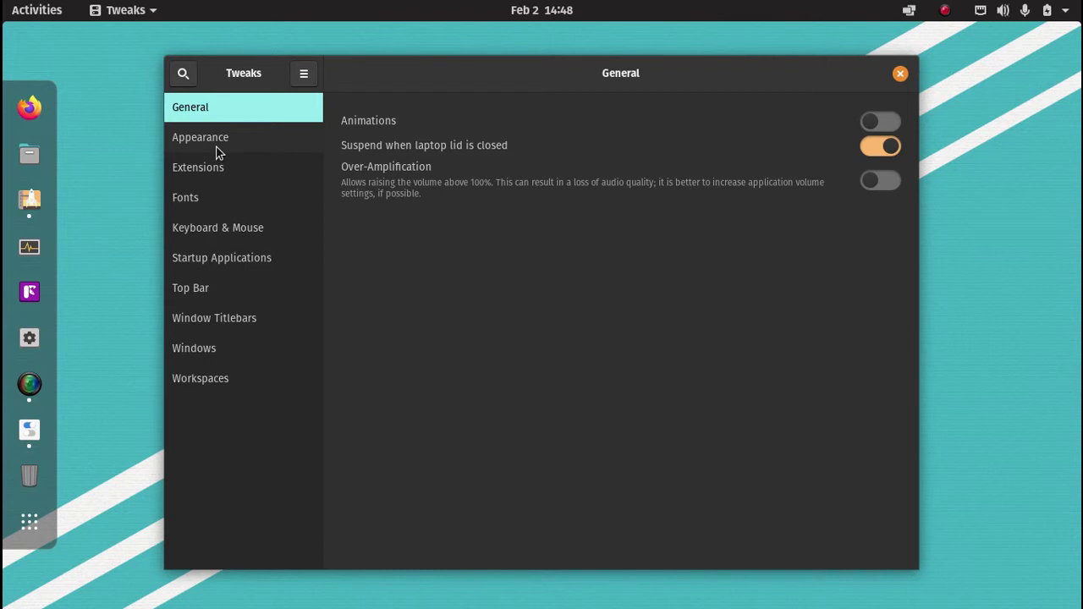
Step: Browse the applications that can be added as startup applications in Tweaks, and close the list without adding any
click(214, 261)
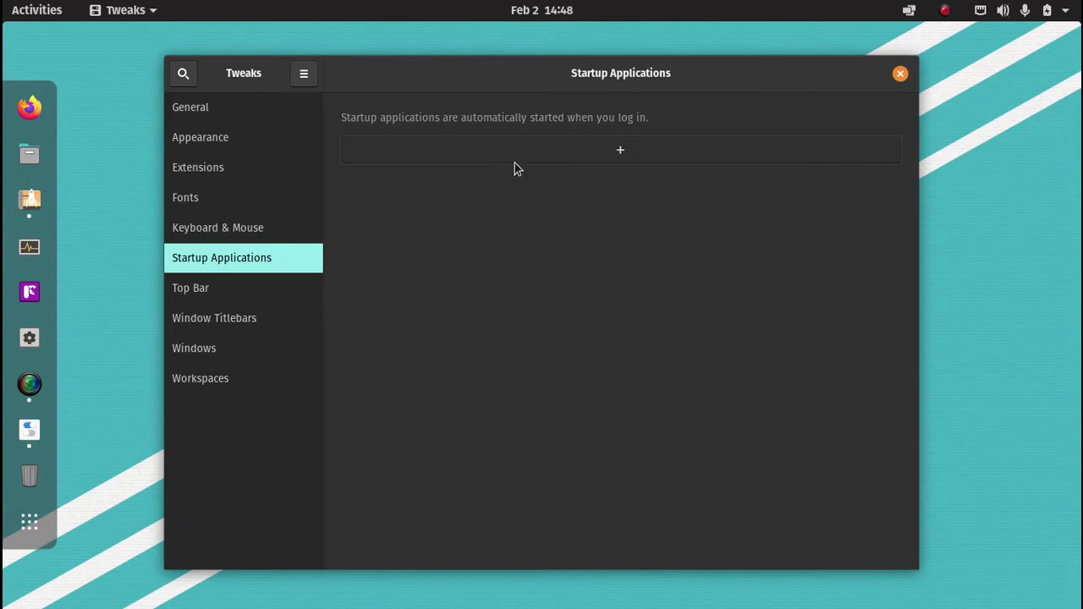
click(543, 152)
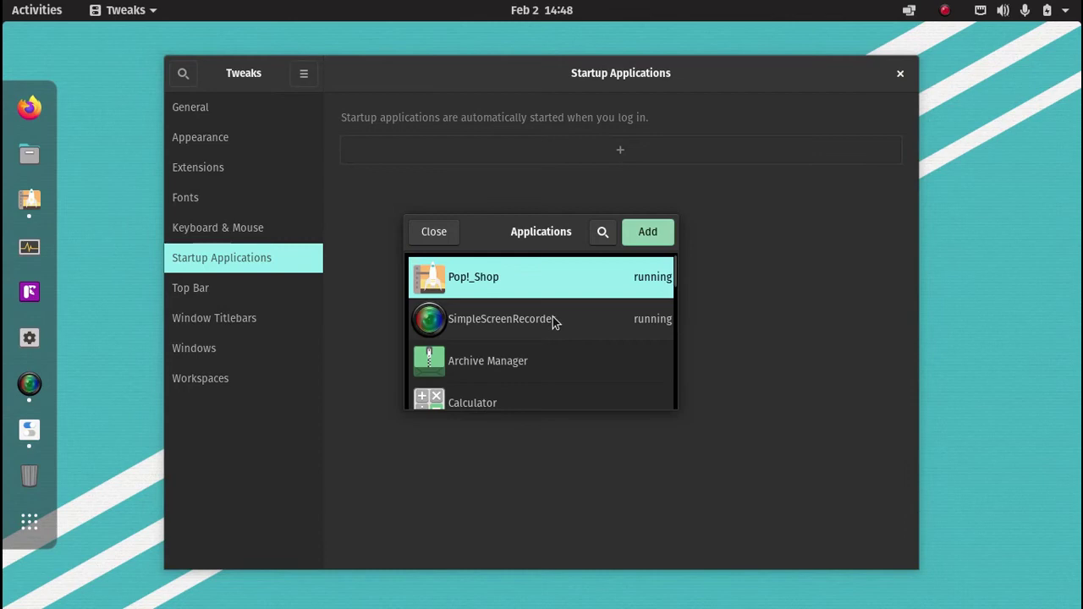
scroll(554, 324, down, 2)
scroll(554, 324, down, 1)
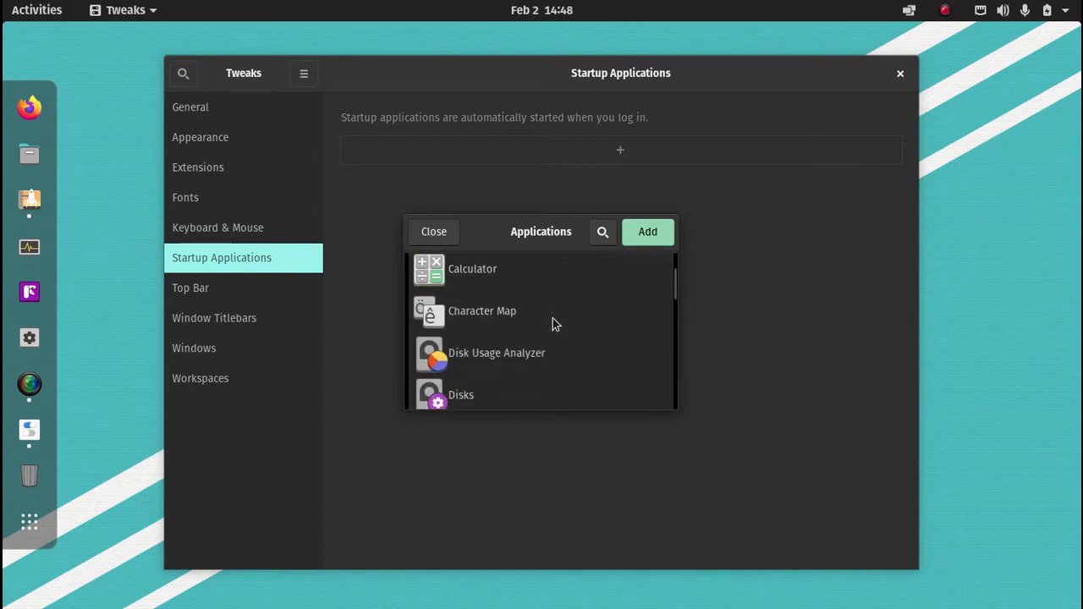
scroll(556, 324, down, 1)
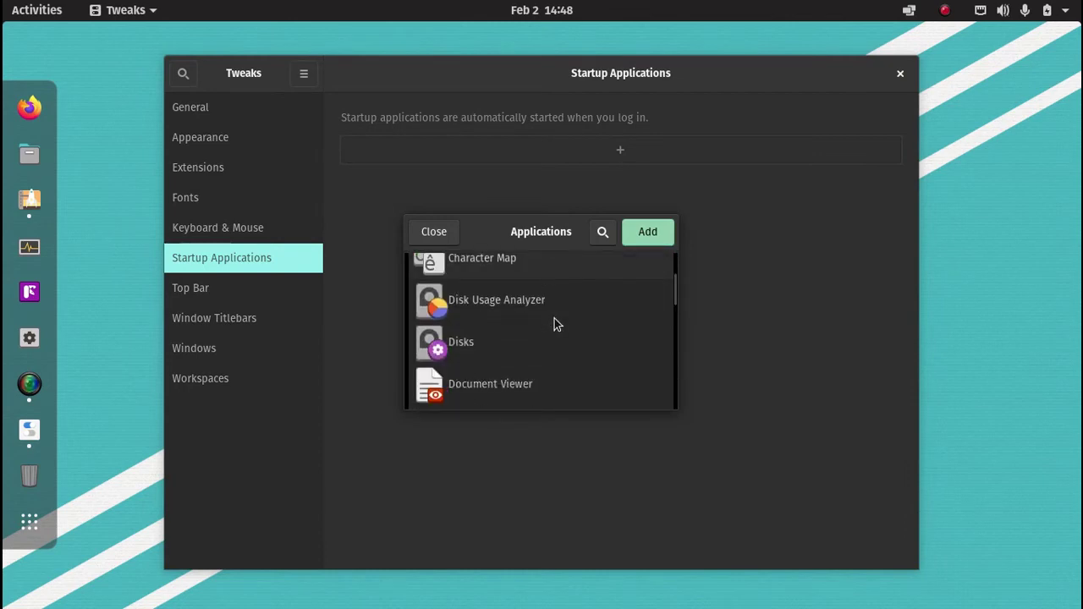
scroll(556, 324, down, 3)
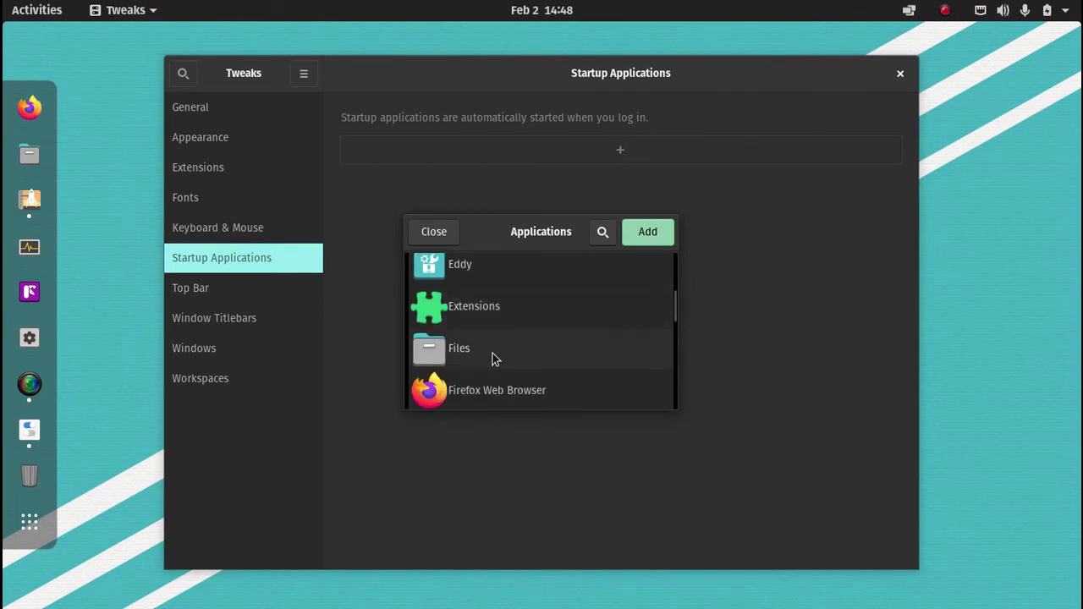
click(495, 356)
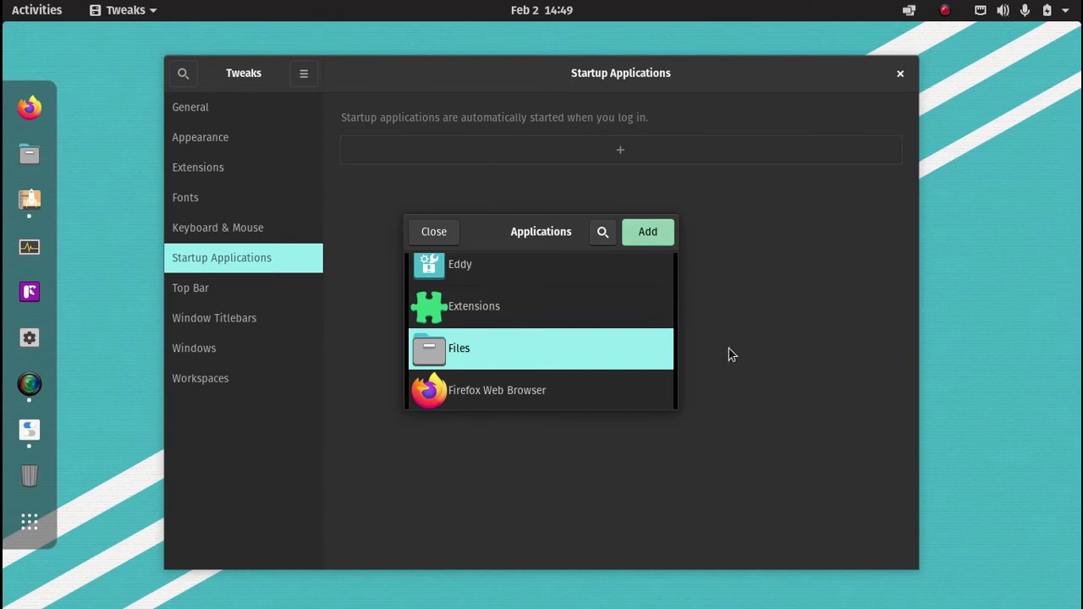
click(438, 234)
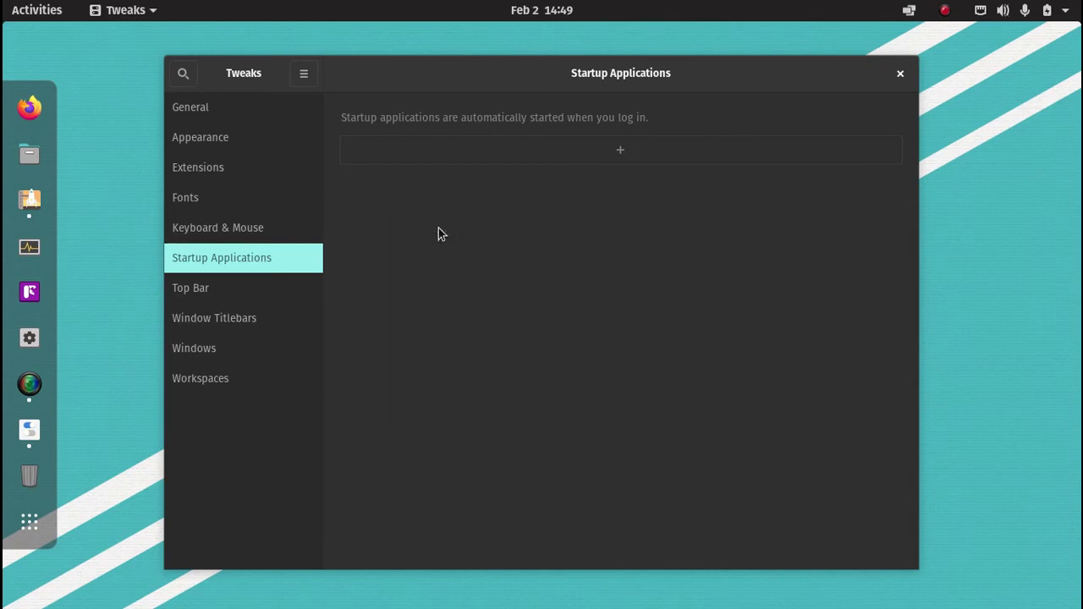
Step: Turn on Battery Percentage and Weekday for the top bar, trying the clock's Seconds option and switching it back off
click(207, 299)
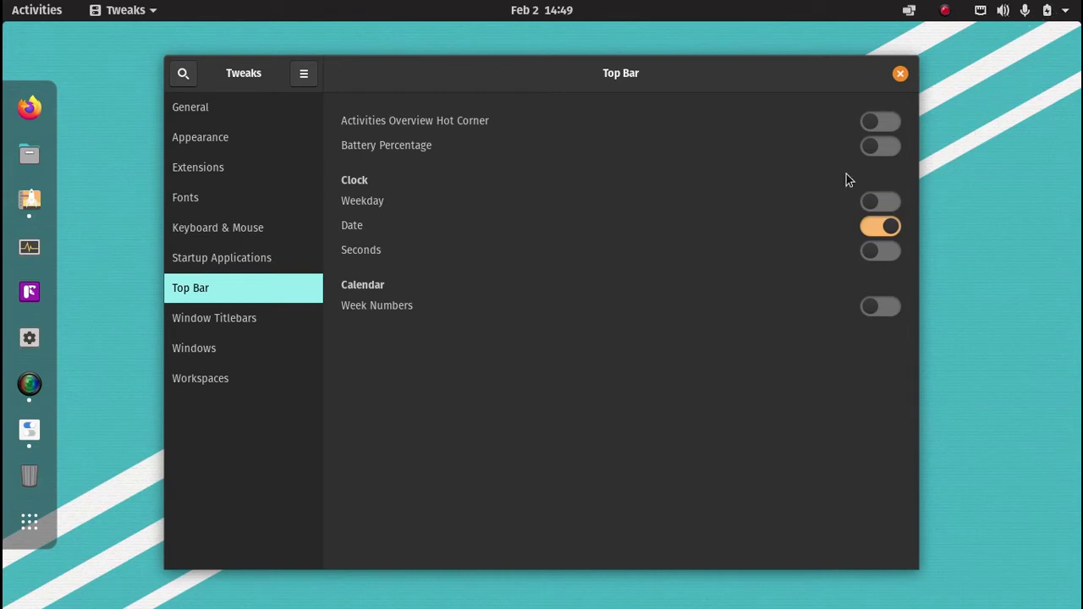
click(892, 150)
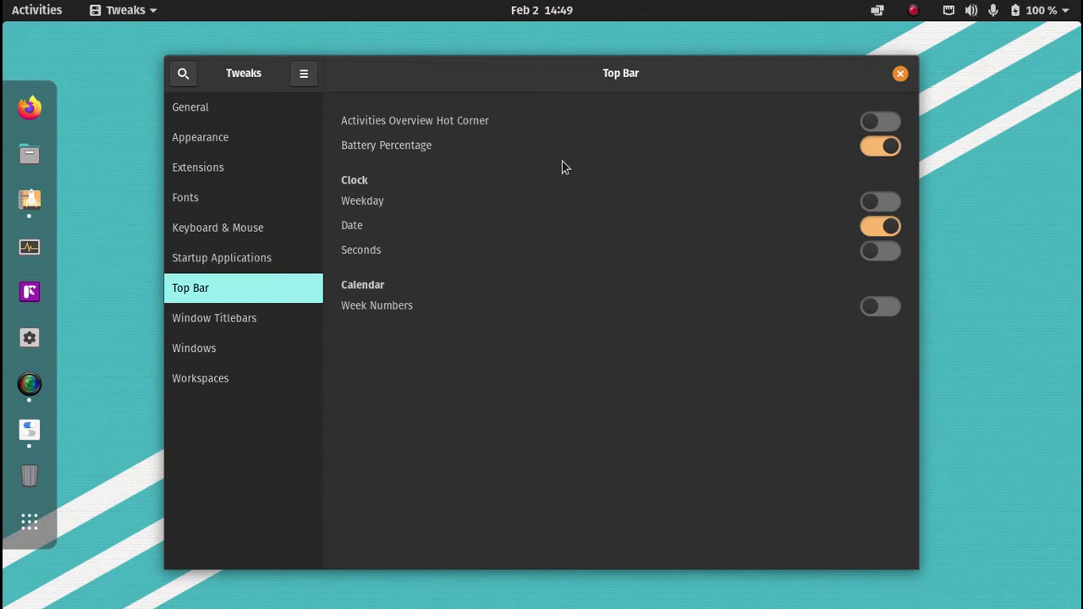
click(887, 202)
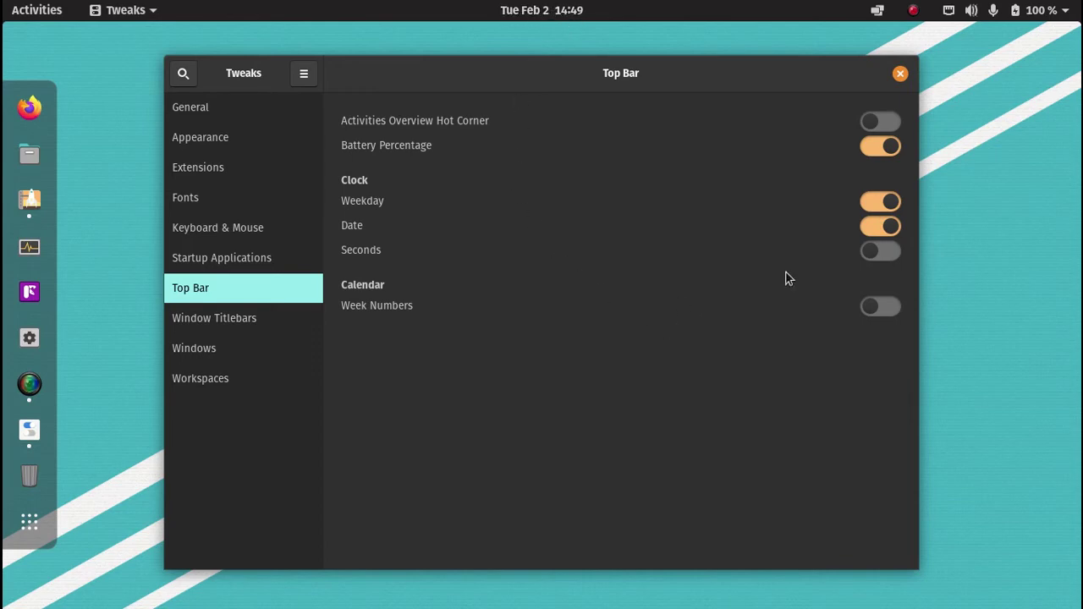
click(898, 256)
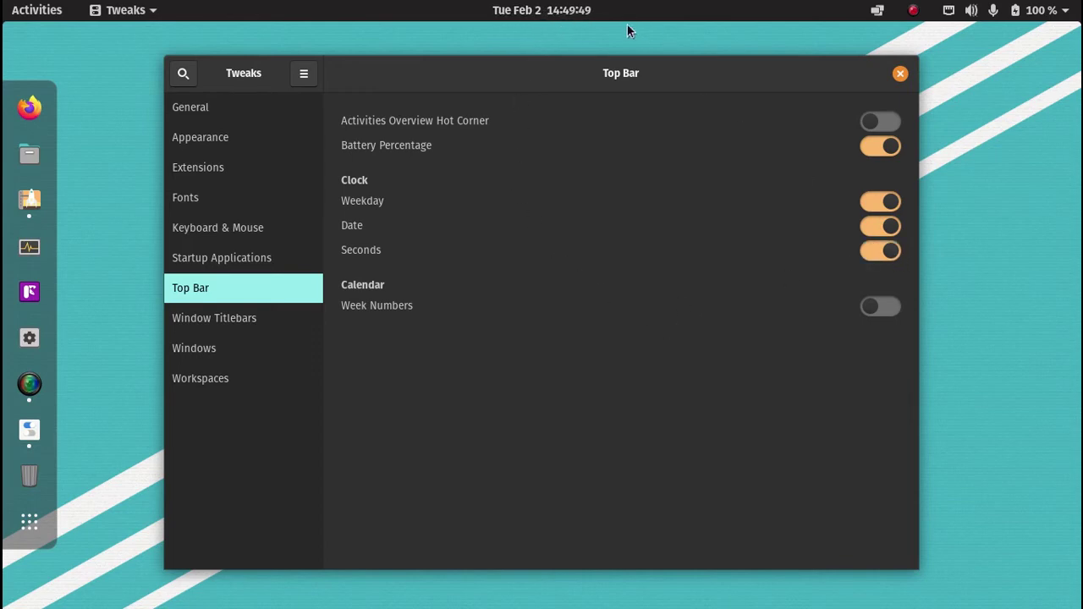
click(865, 251)
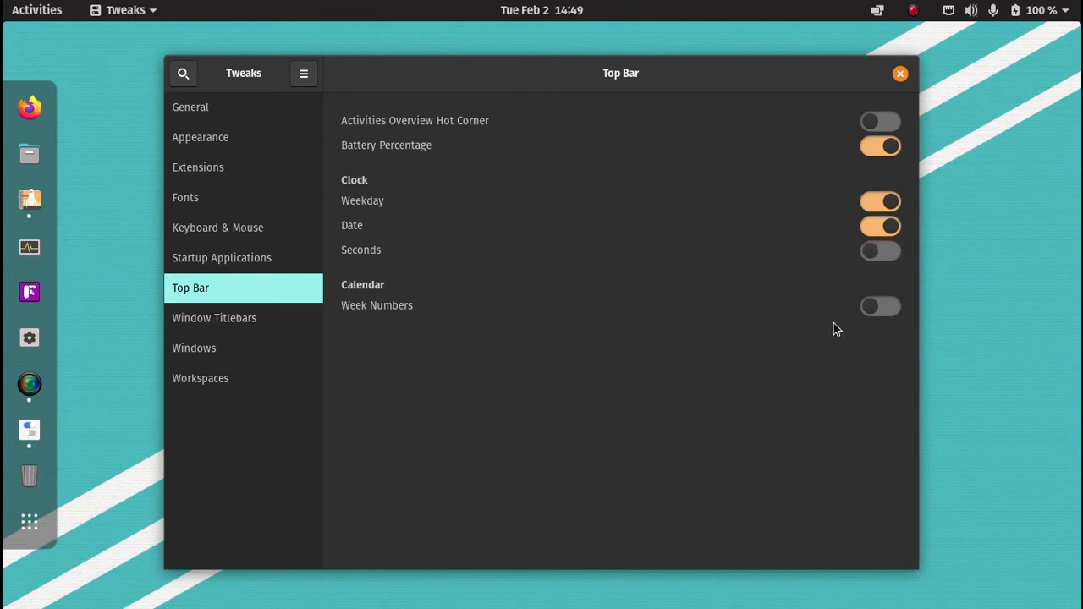
Step: Turn on Week Numbers for the calendar and check how the top bar's calendar displays them
click(898, 308)
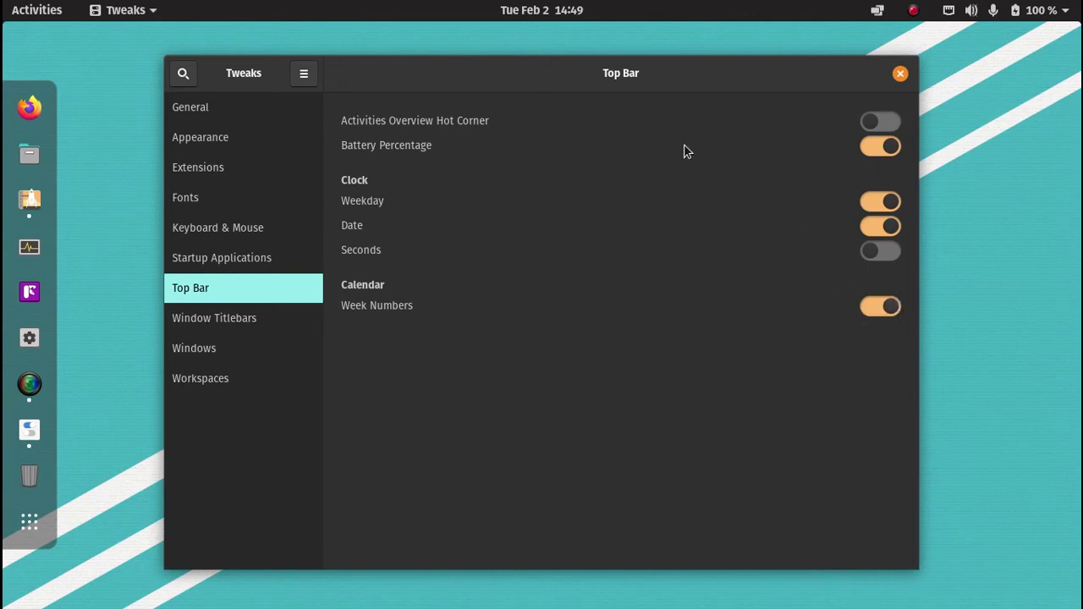
click(560, 13)
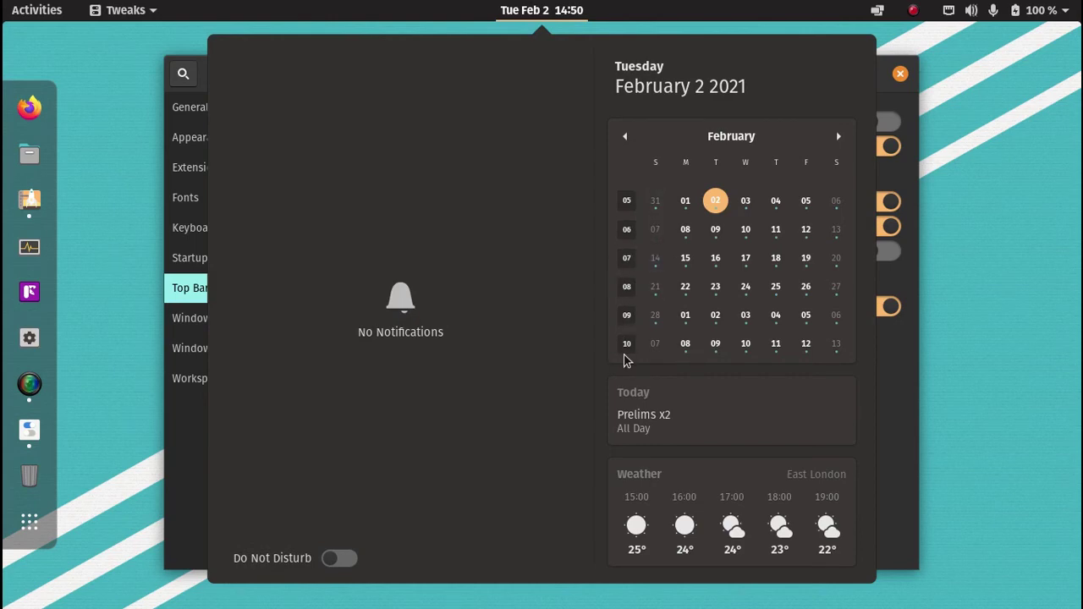
click(893, 427)
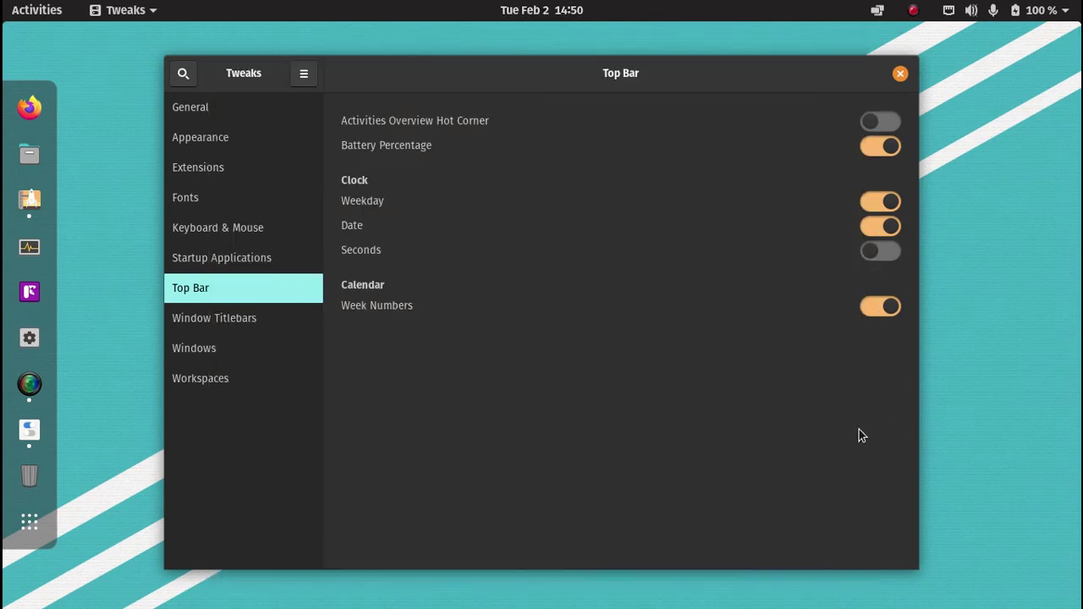
Step: Open the Window Titlebars settings, minimize the Tweaks window and bring it back to the desktop
click(218, 330)
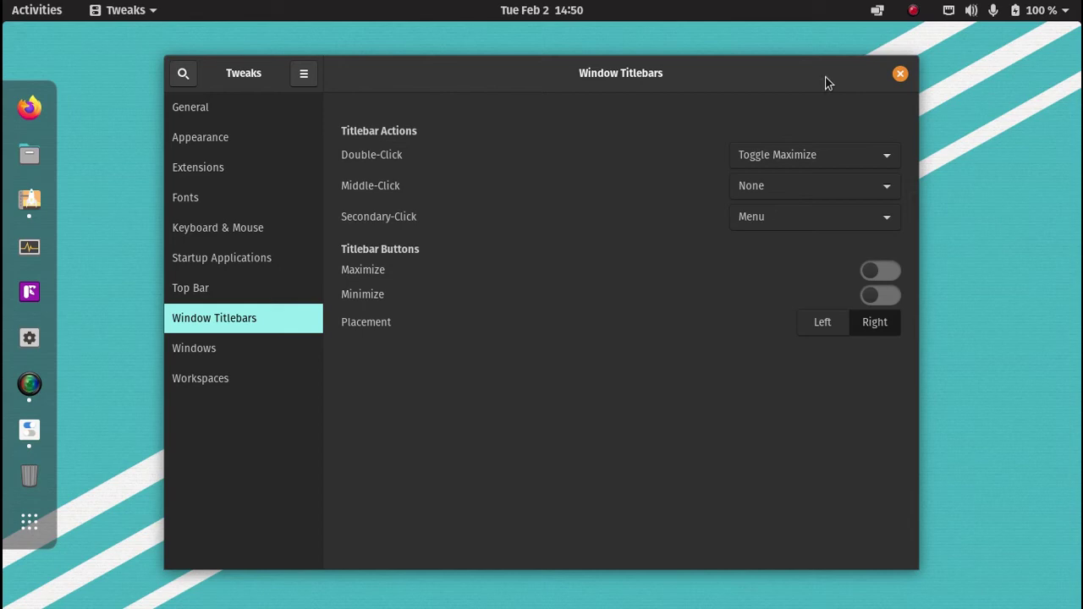
right_click(757, 77)
key(Escape)
key(super+h)
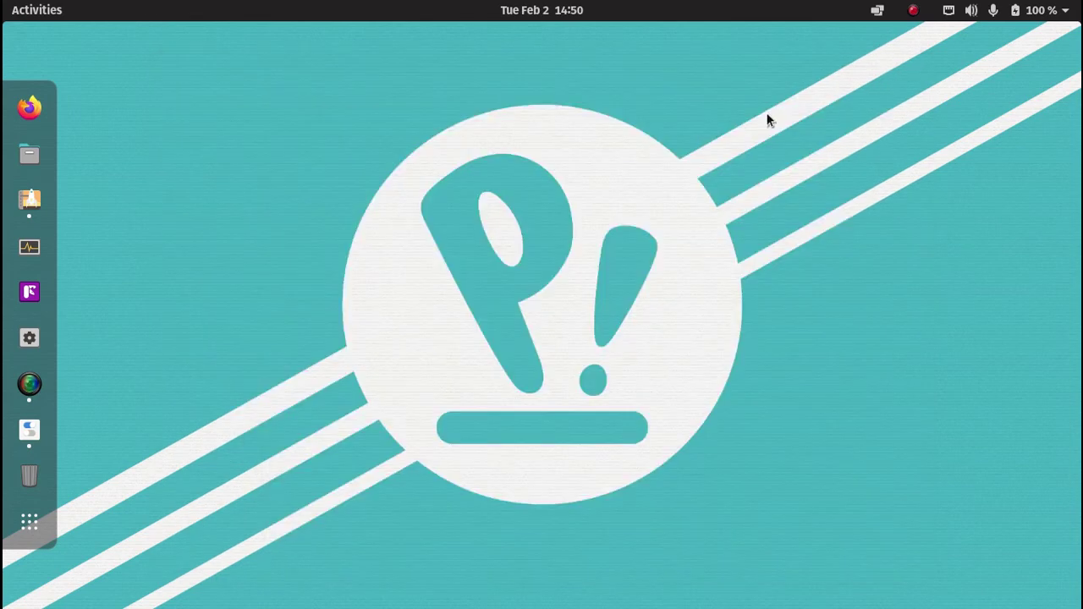
click(37, 431)
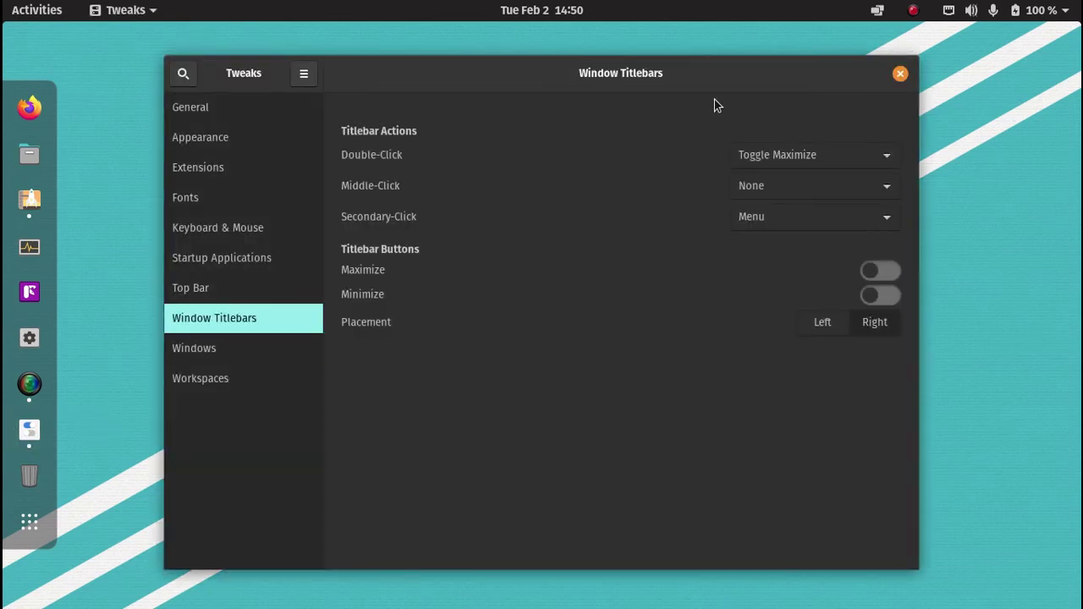
Step: Maximize the Tweaks window and return it to its unmaximized size
right_click(733, 64)
click(738, 132)
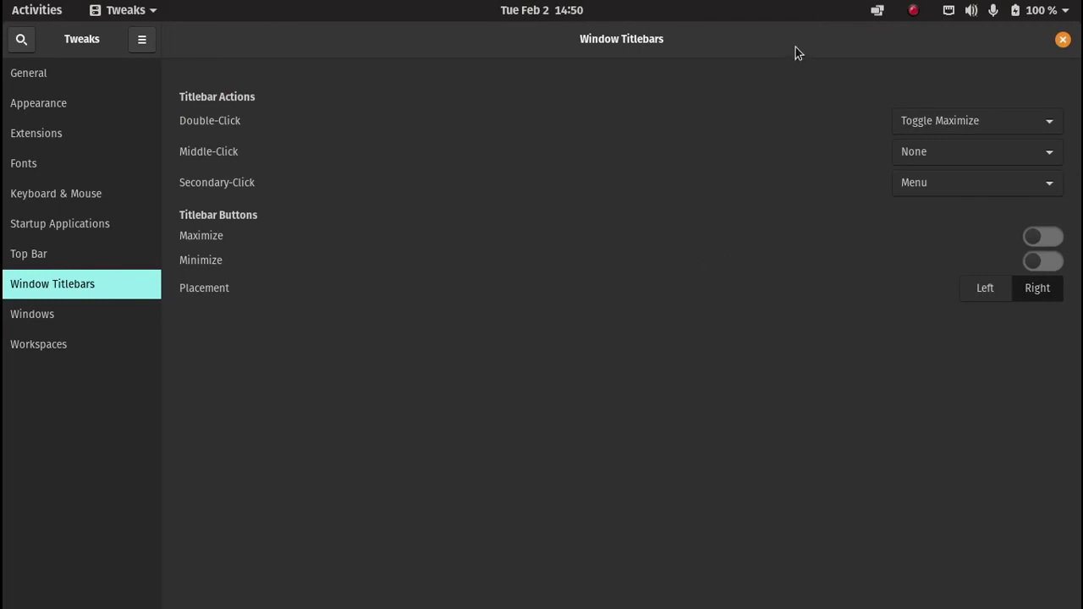
right_click(795, 48)
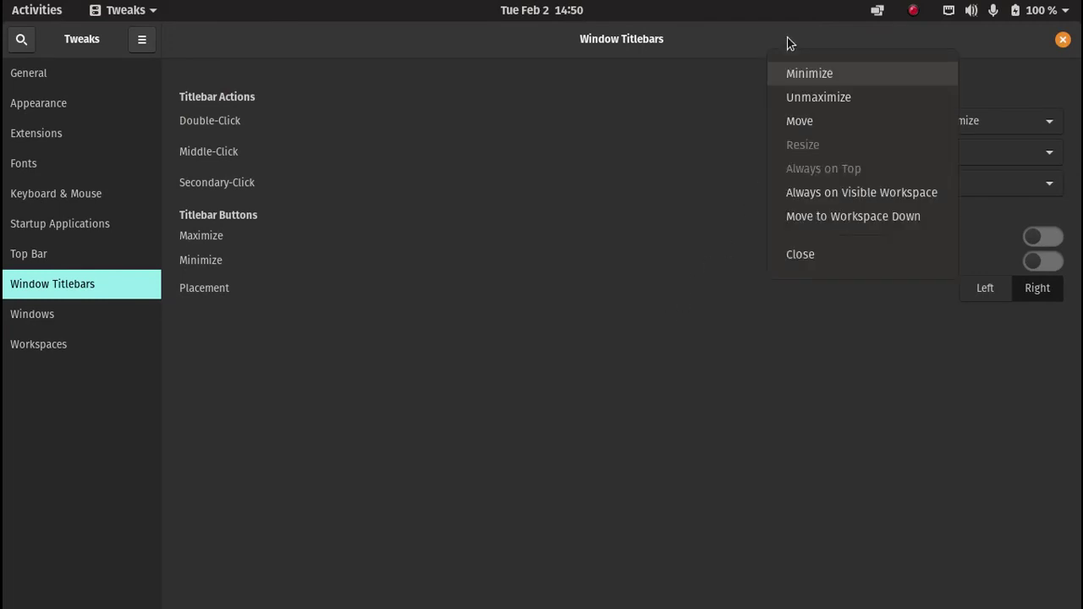
click(794, 102)
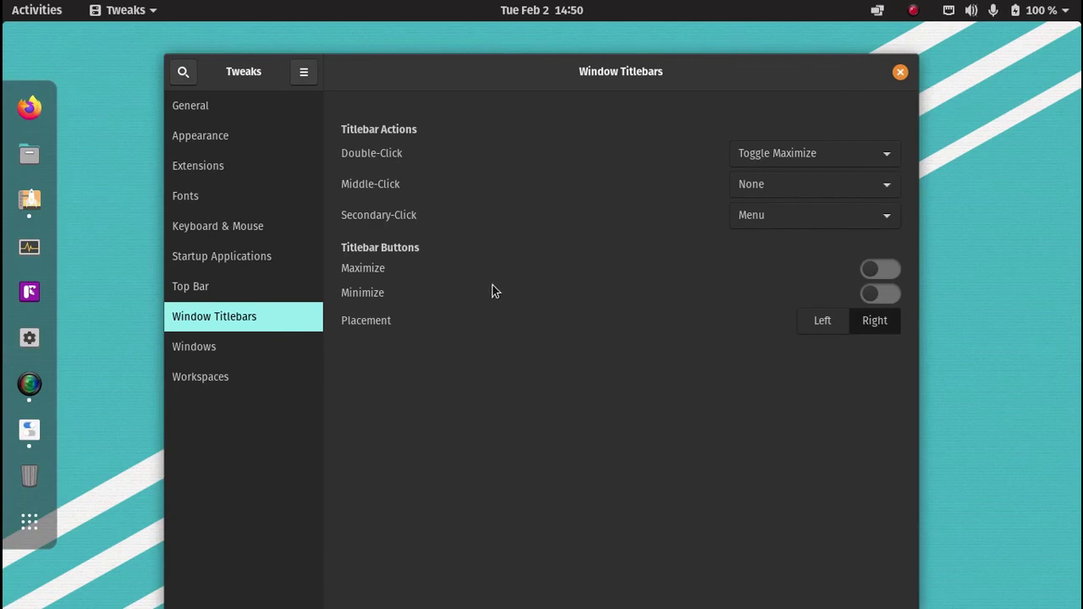
Step: Turn on the Maximize and Minimize titlebar buttons, and test both by minimizing, reopening, maximizing and unmaximizing the Tweaks window
click(899, 272)
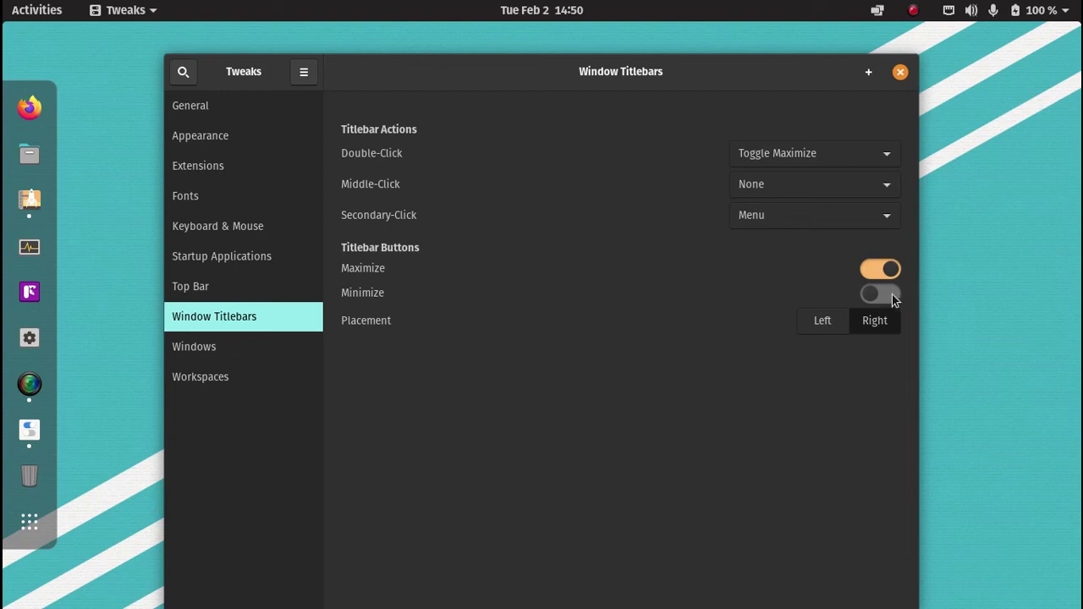
click(892, 295)
click(837, 72)
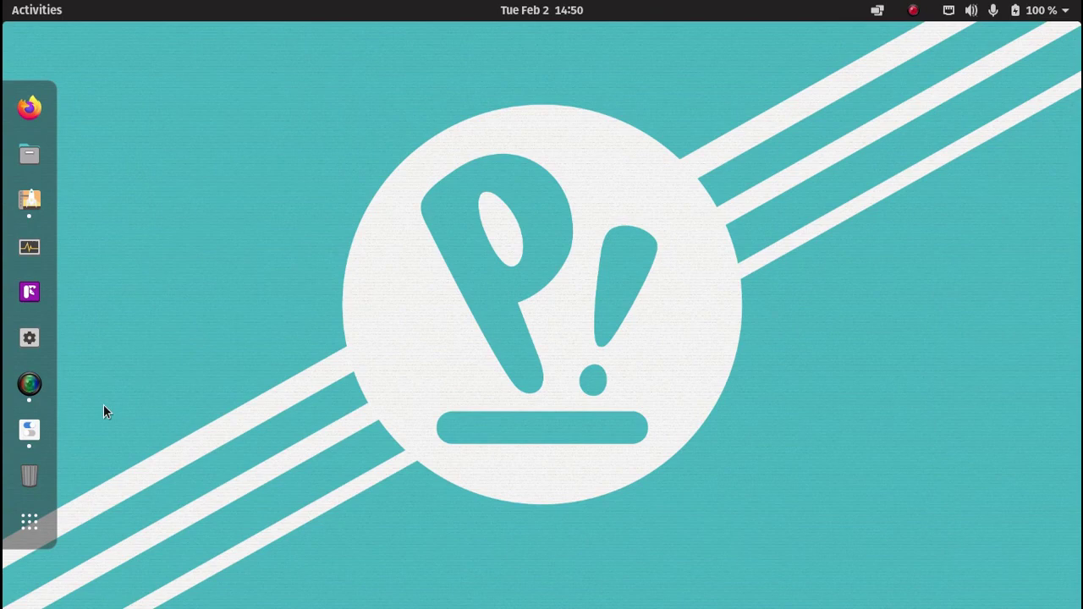
click(32, 429)
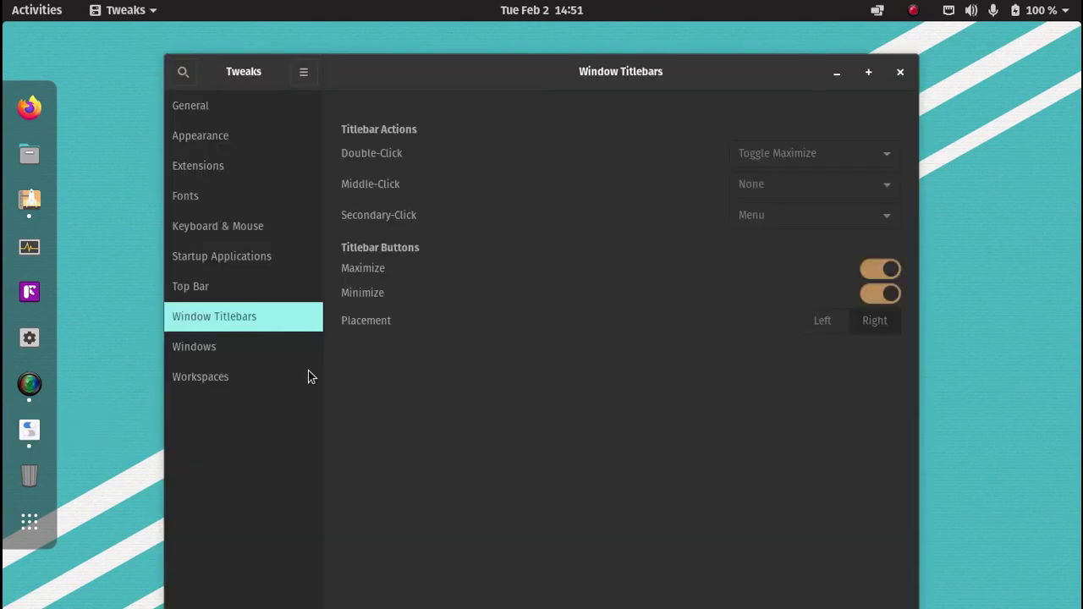
click(868, 73)
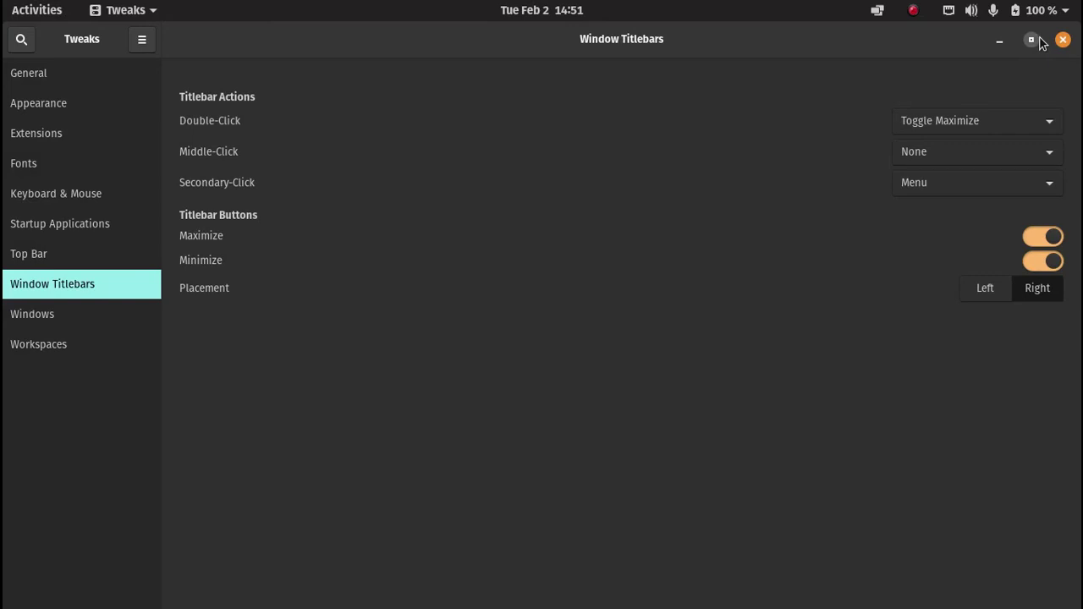
click(1032, 41)
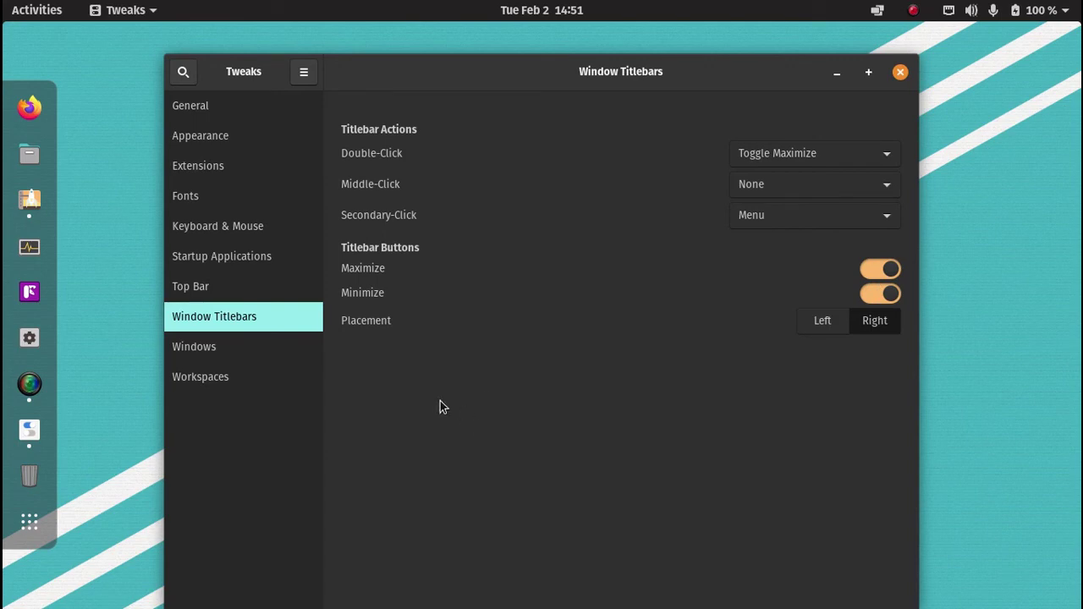
Step: Review the Windows, General and Startup Applications settings, including the chooser for adding startup applications, and close the chooser without adding any
click(248, 356)
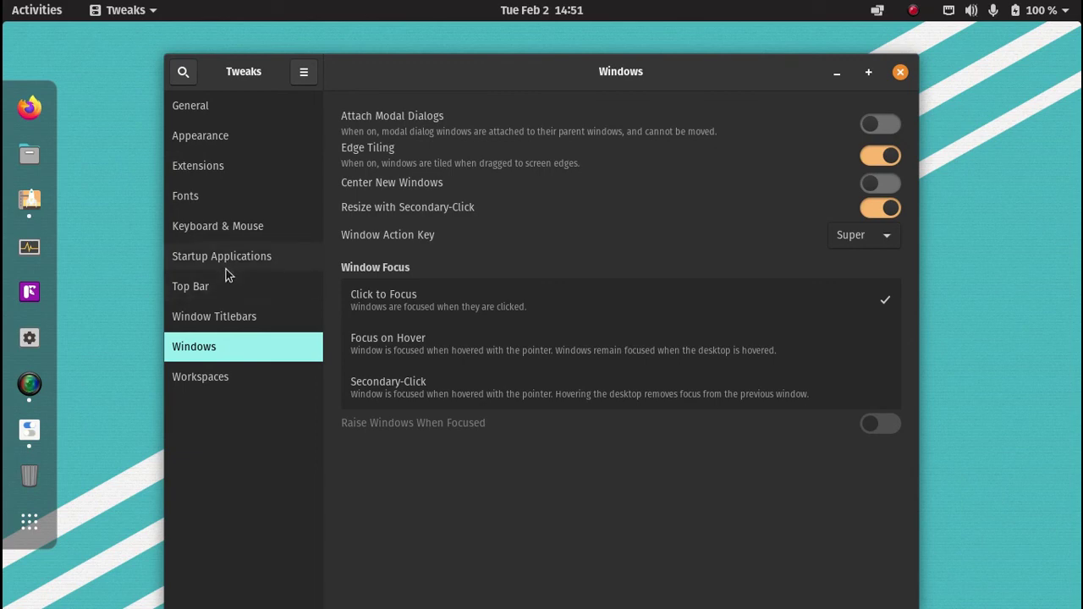
click(227, 117)
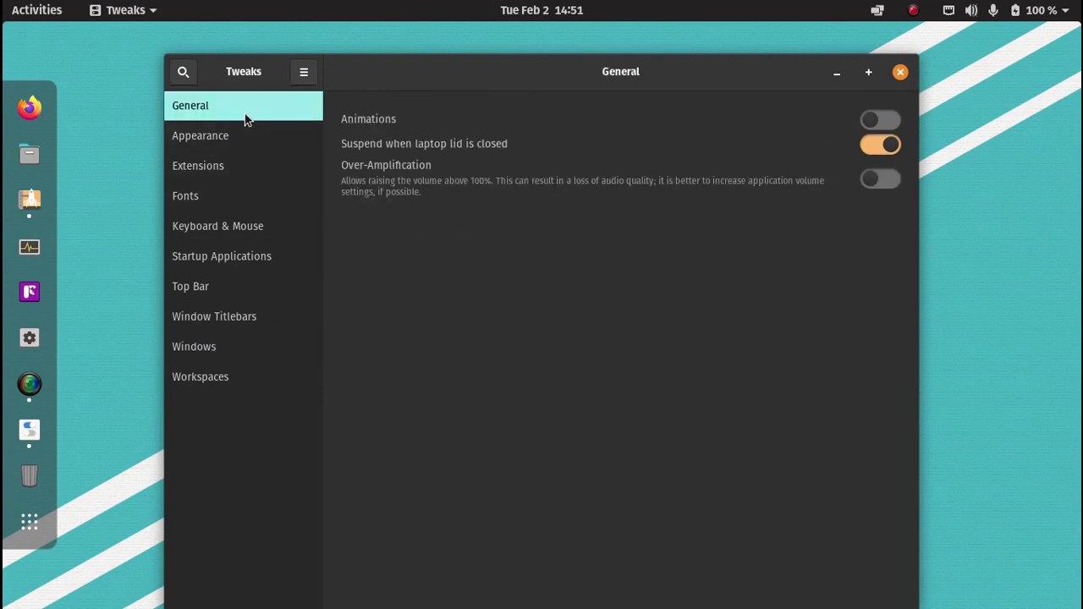
click(235, 264)
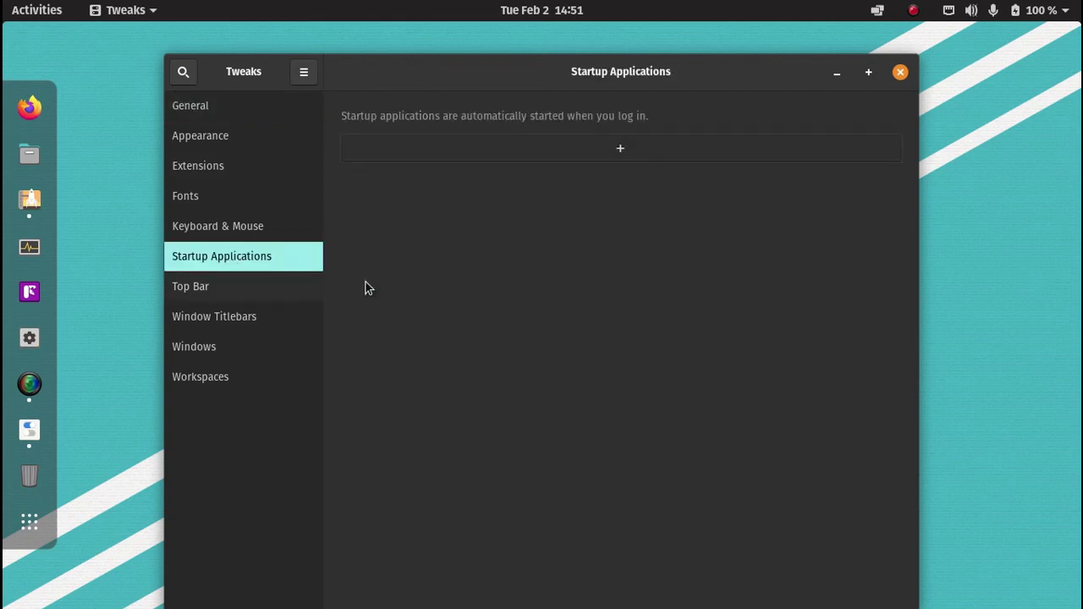
click(524, 155)
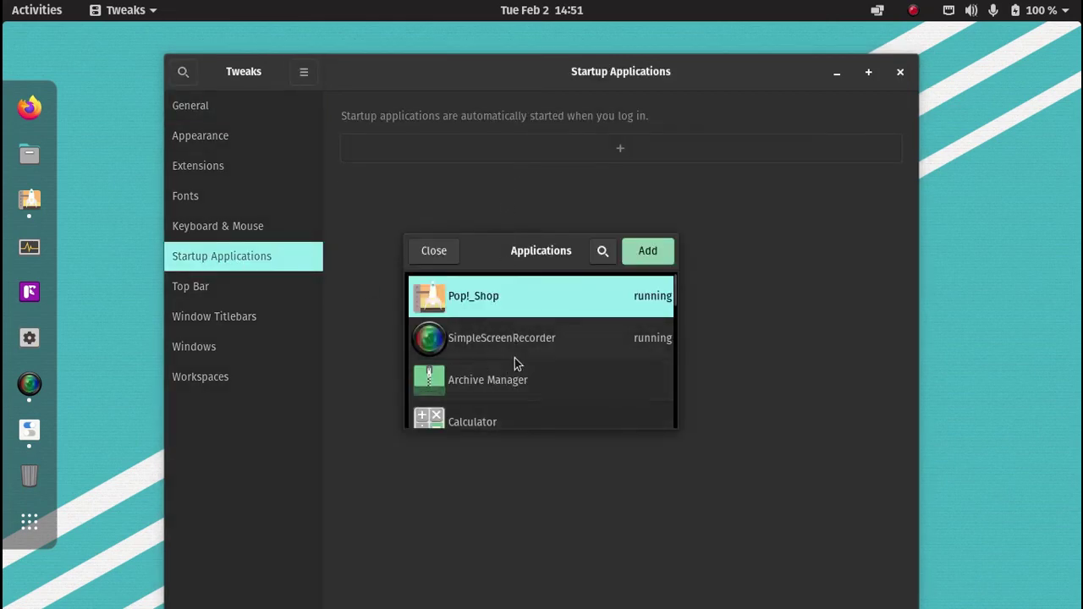
click(437, 251)
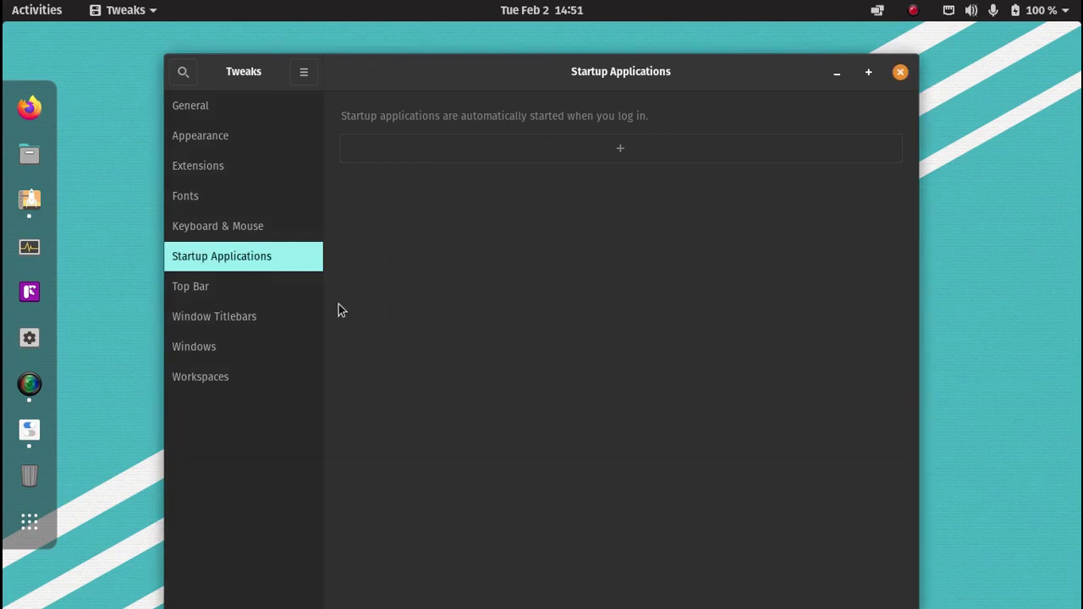
Step: Review the Top Bar settings and look at the week numbers in the clock's calendar
click(230, 292)
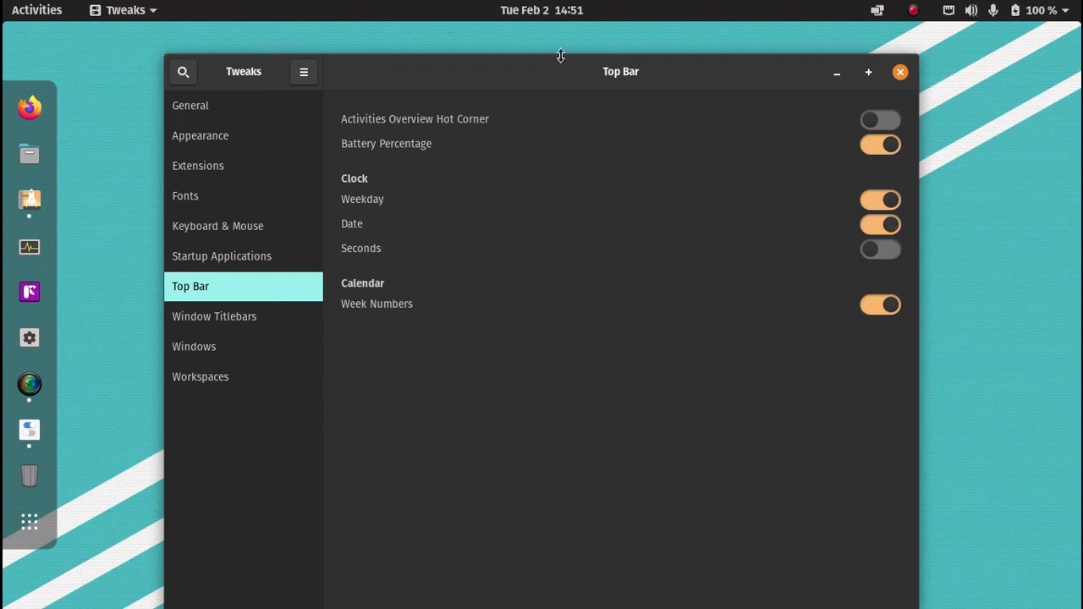
click(536, 17)
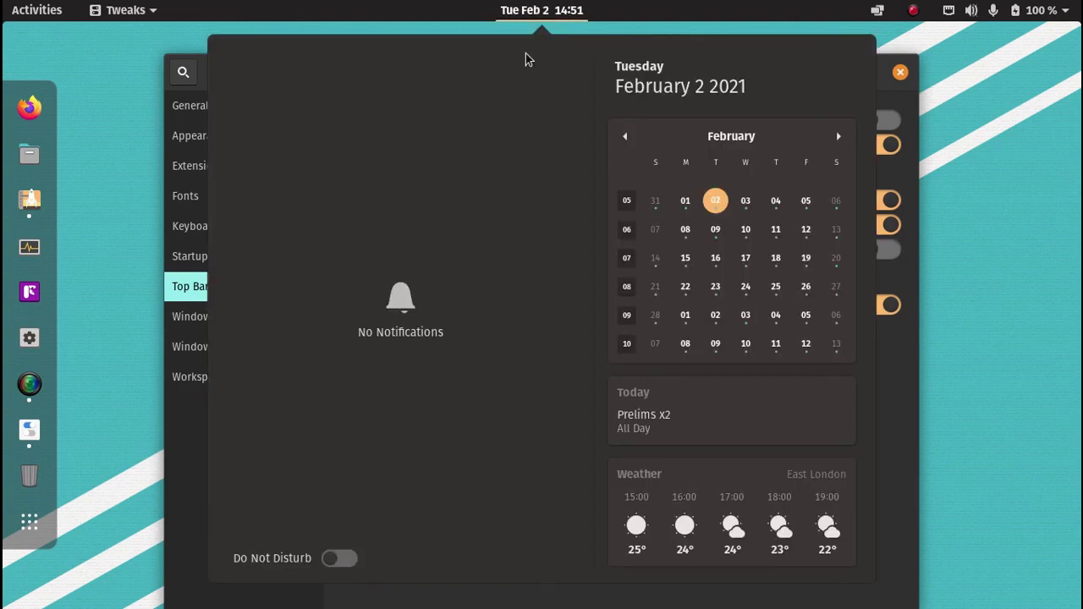
click(904, 416)
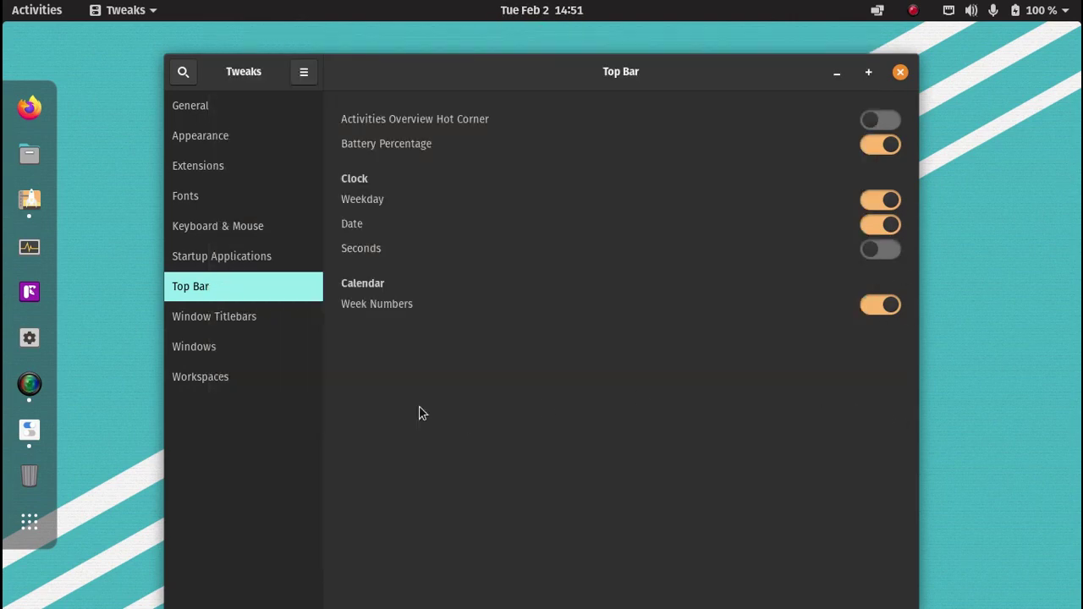
Step: Revisit the Window Titlebars settings and minimize the Tweaks window to show the desktop
click(219, 324)
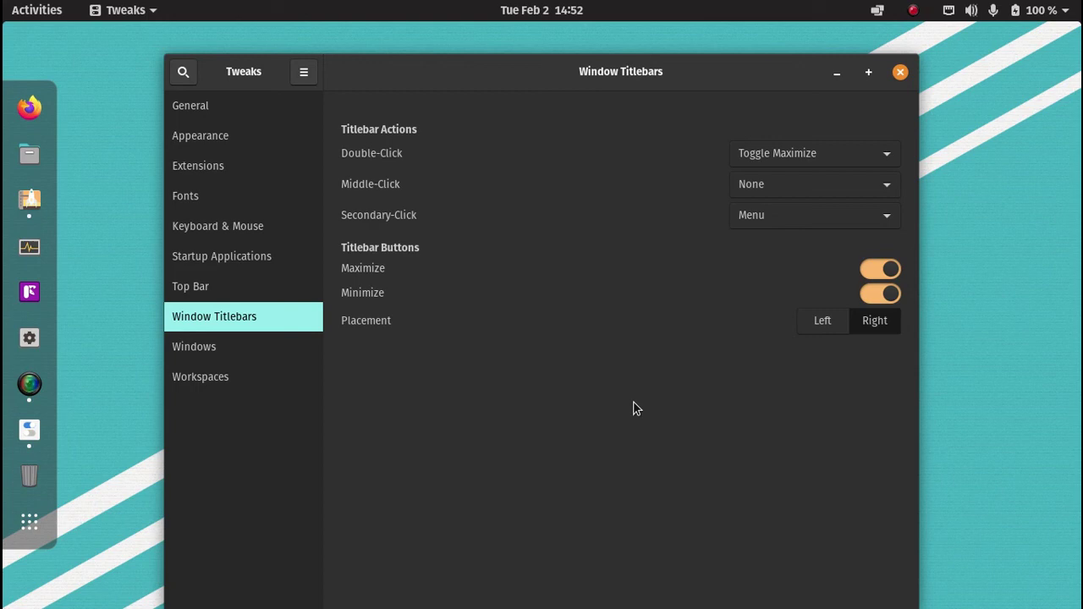
click(837, 75)
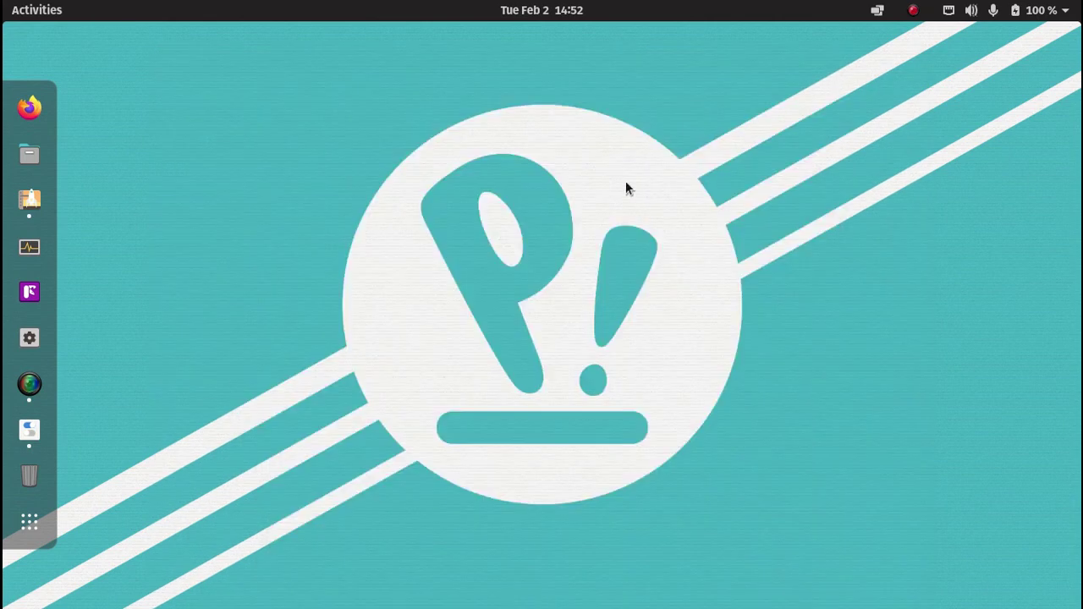